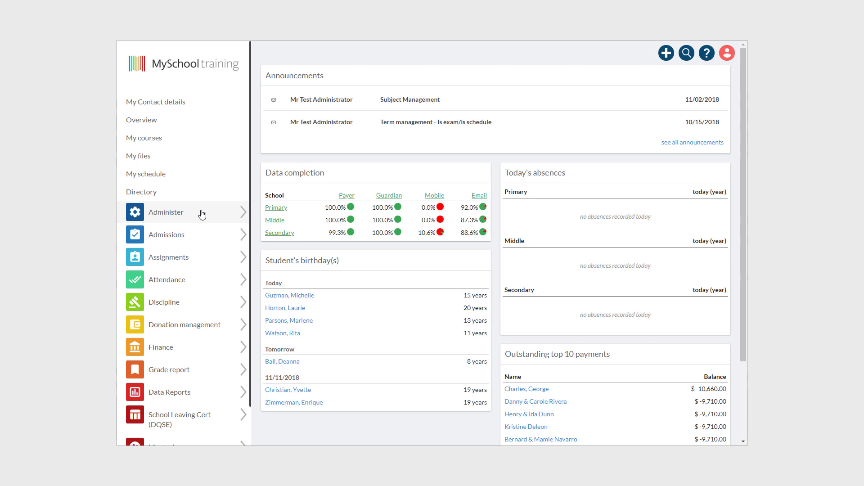
Open the Questionnaire page from the advanced administration options
click(202, 215)
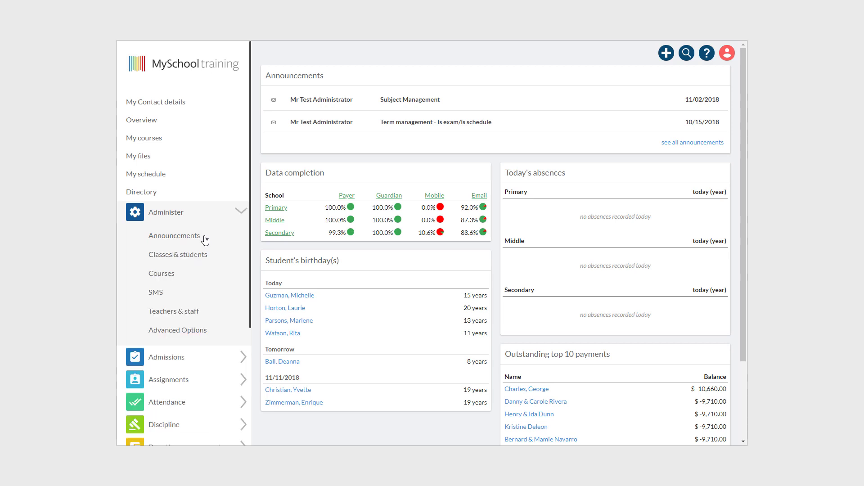
click(212, 328)
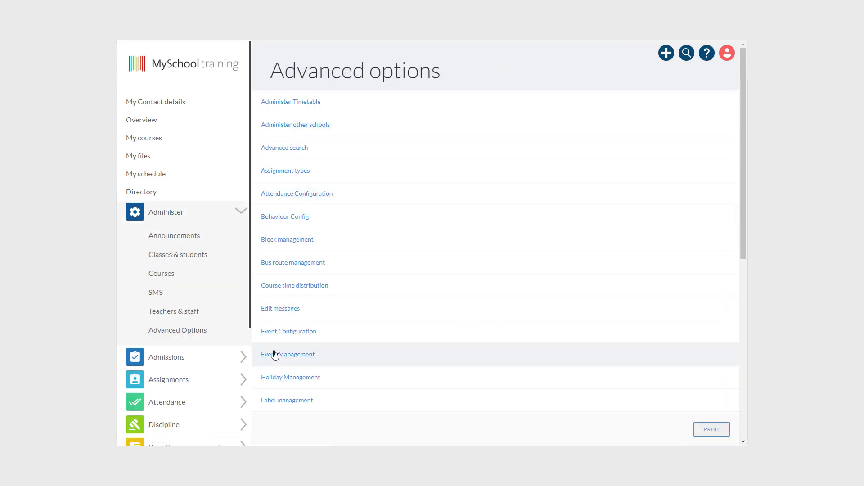
scroll(353, 314, down, 5)
scroll(347, 322, down, 2)
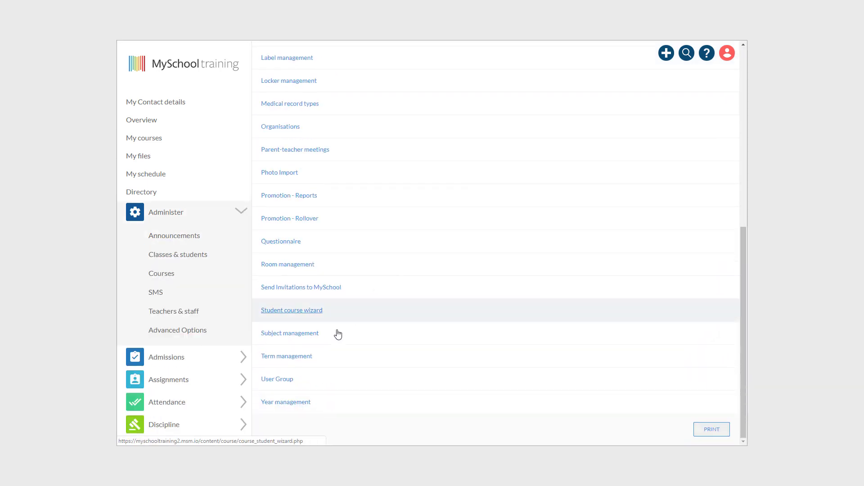
click(293, 242)
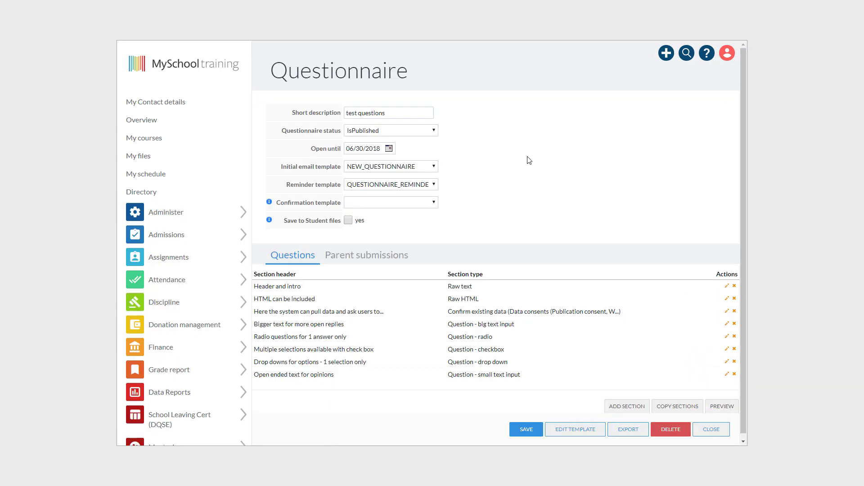
Set the questionnaire's short description to "Title of the Questionnaire"
click(348, 114)
key(BackSpace)
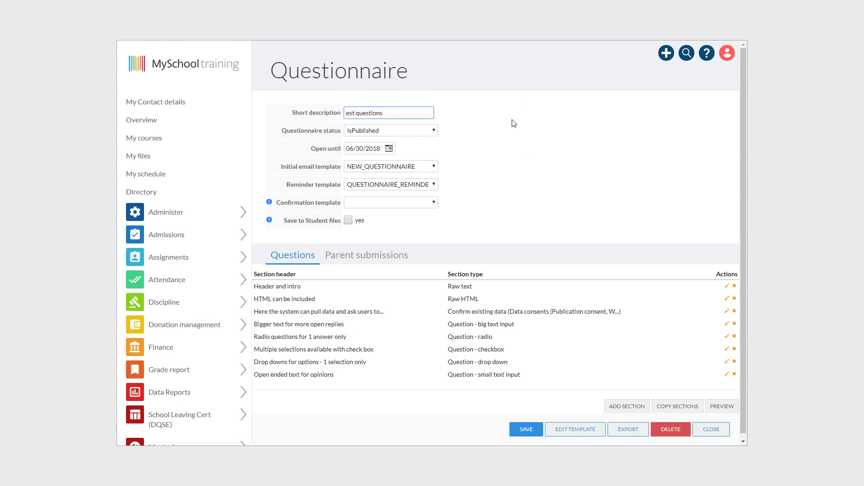
text(T)
key(shift+End)
key(Delete)
text(itle of the Questionnaire)
Keep the questionnaire status as IsPublished and set its open-until date to 11/30/2018
click(427, 133)
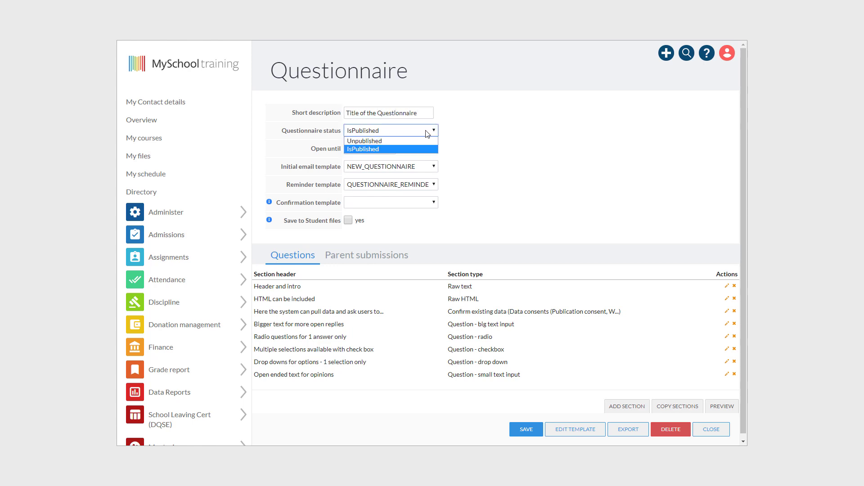
click(427, 133)
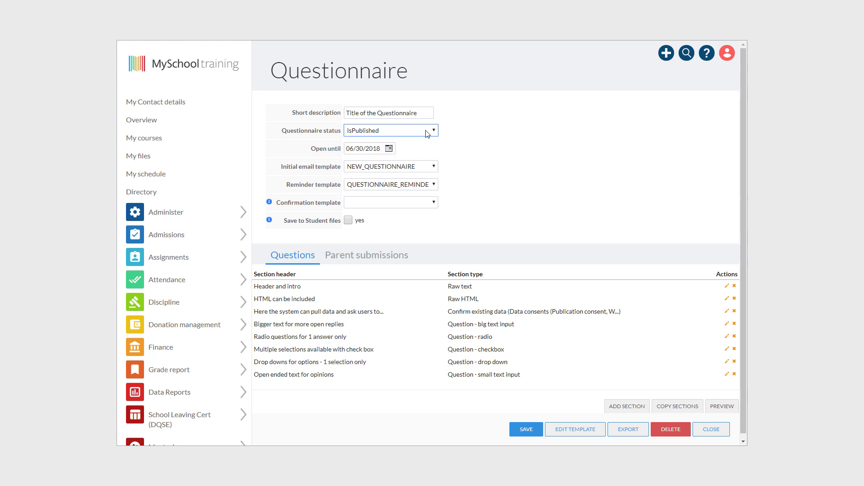
click(388, 149)
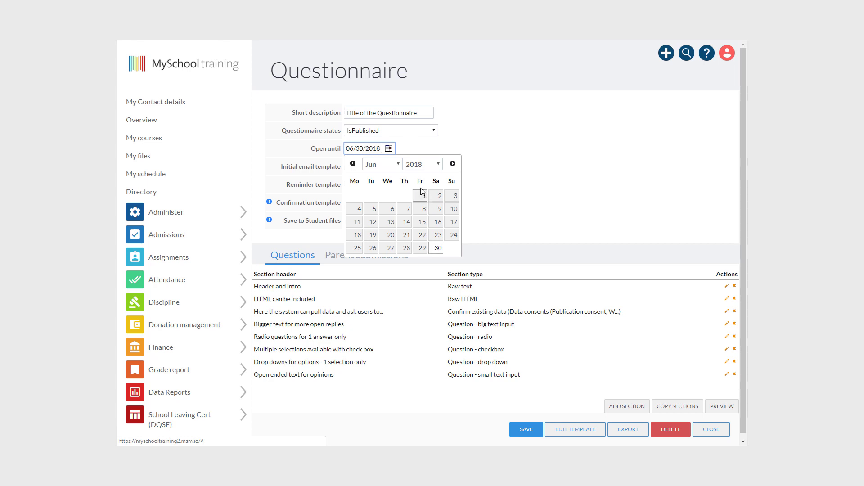
click(393, 166)
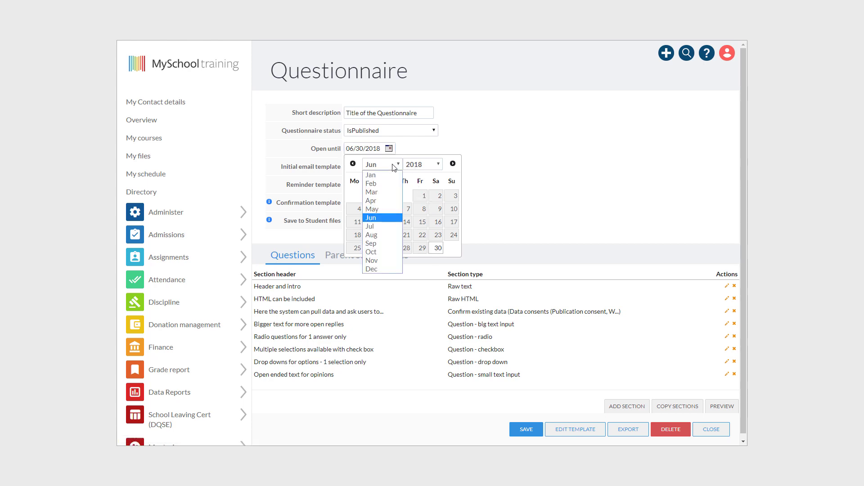
click(387, 260)
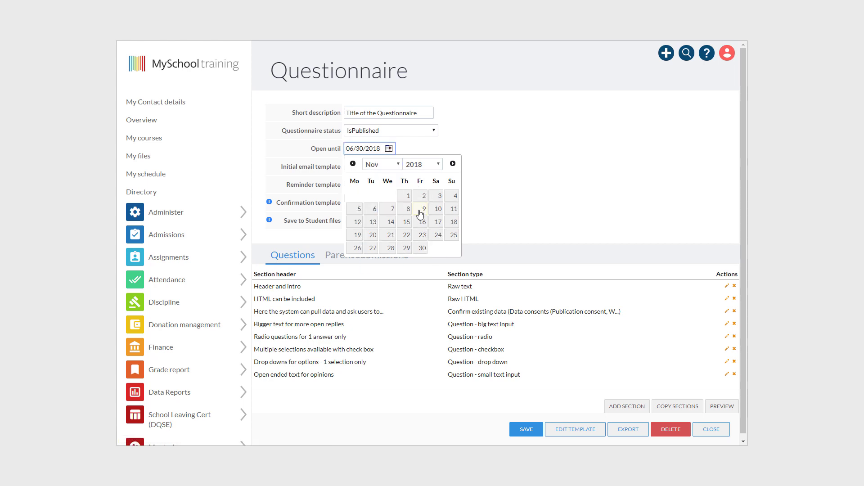
click(422, 248)
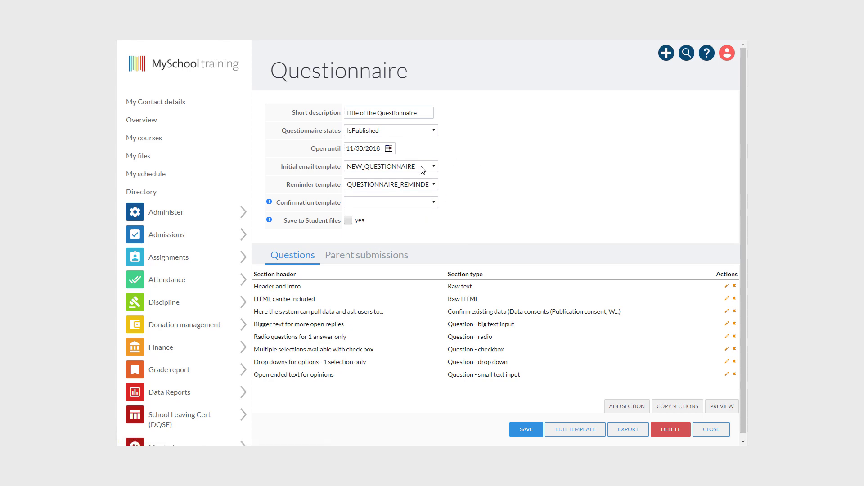
Keep NEW_QUESTIONNAIRE as the initial email template and enable saving to Student files with the Permission file type
click(434, 168)
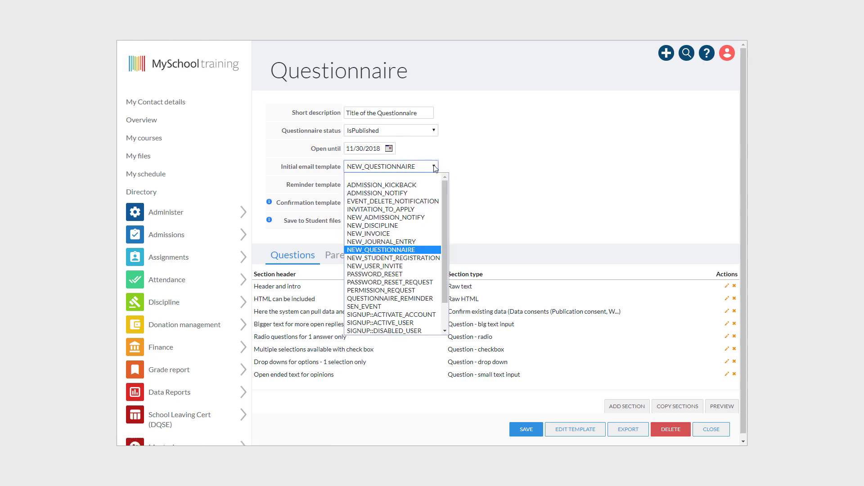
click(491, 166)
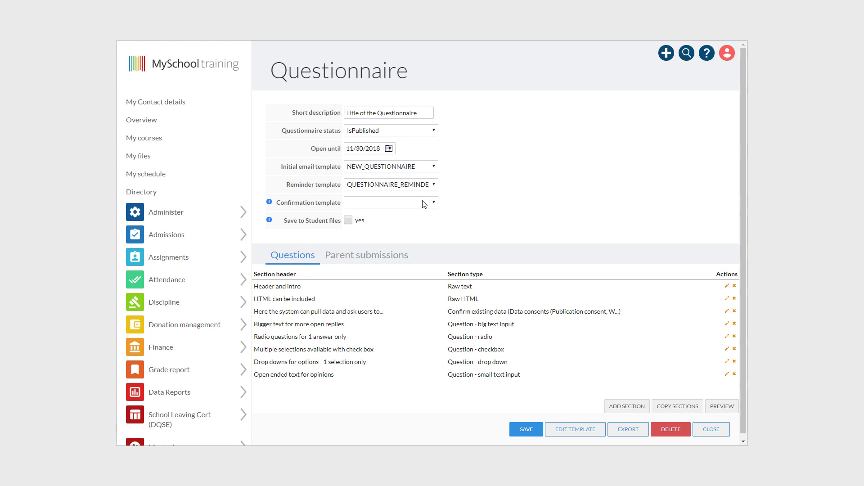
click(348, 220)
click(401, 238)
click(362, 288)
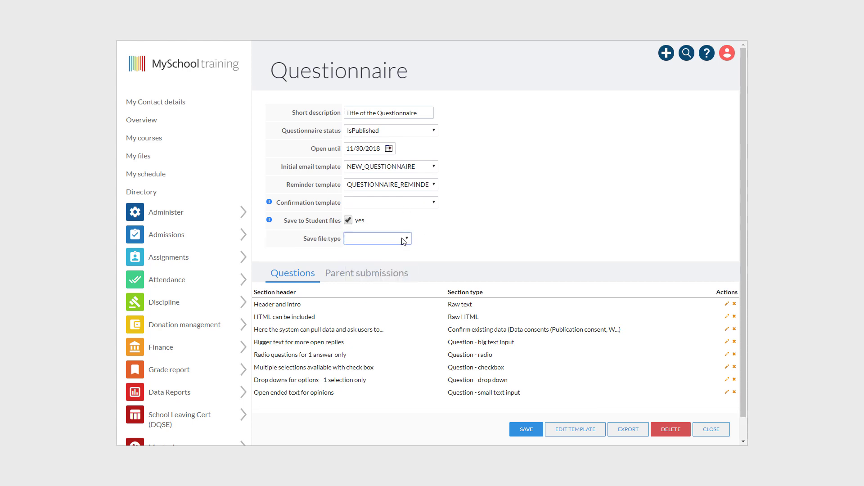
Open a blank new section for the questionnaire and view the available section types
scroll(483, 231, down, 1)
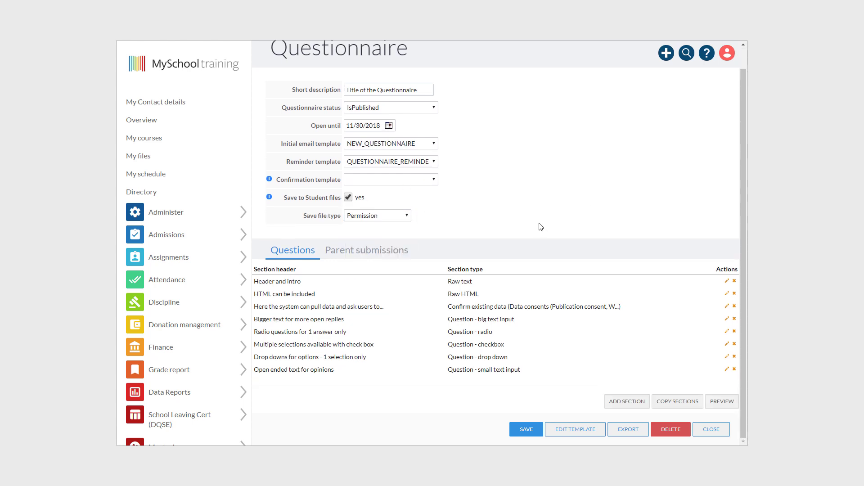
click(627, 402)
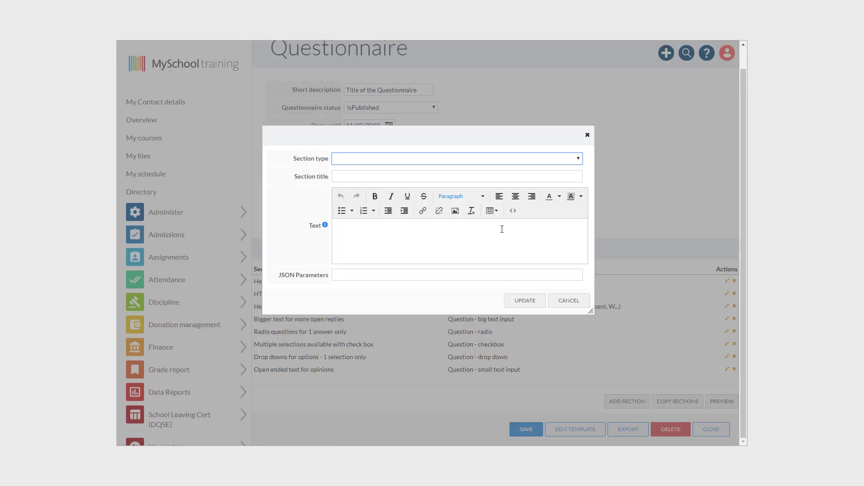
click(577, 159)
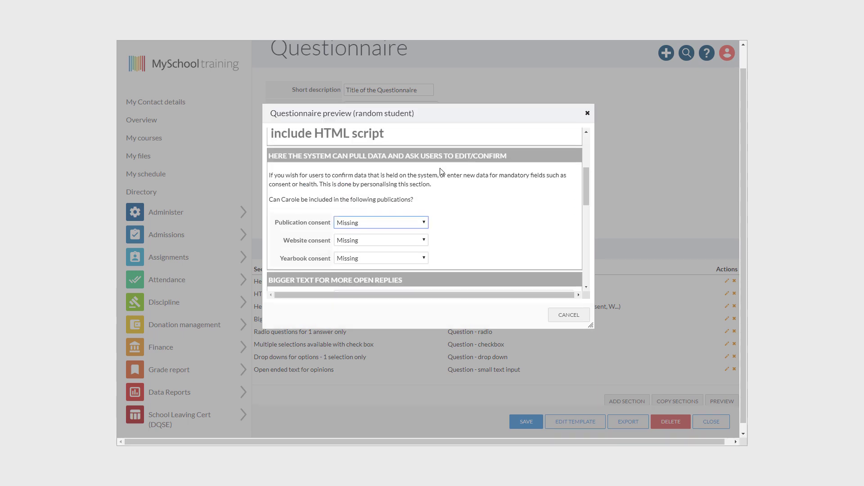
Look through the questionnaire preview for a random student from its beginning, enlarging the preview window
scroll(440, 168, up, 4)
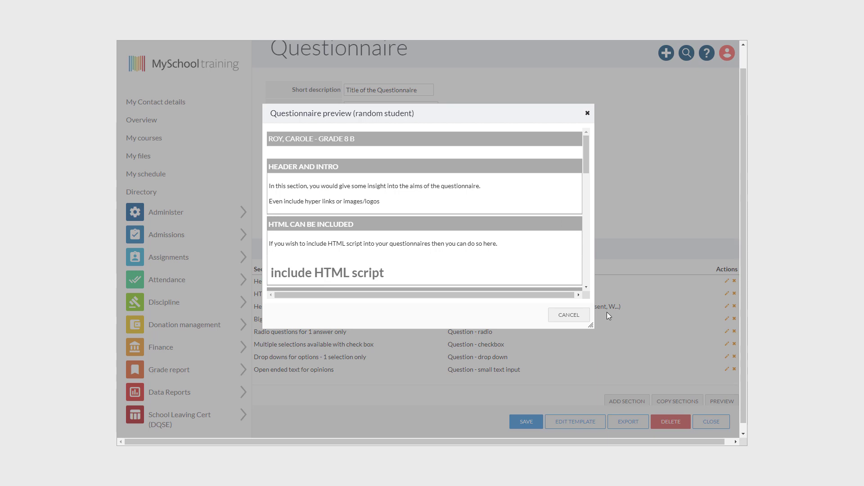
drag(589, 326, 640, 345)
scroll(556, 235, up, 1)
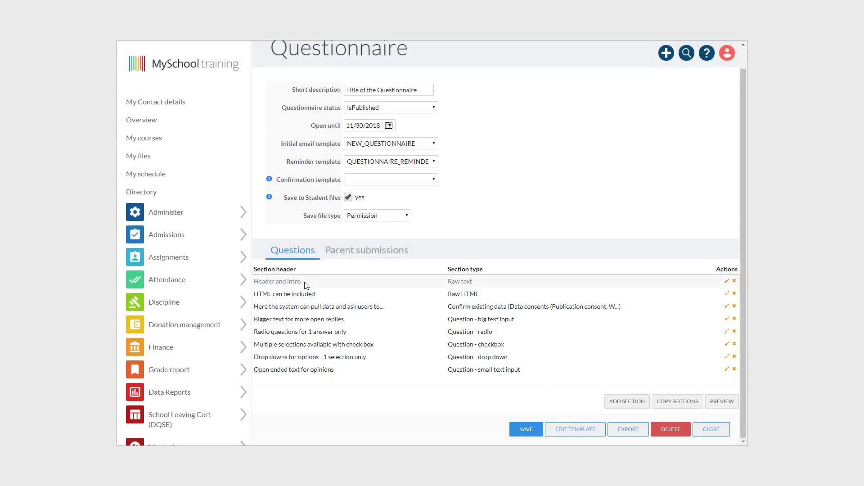
Review the contents of the "Header and intro" and "HTML can be included" sections
click(727, 281)
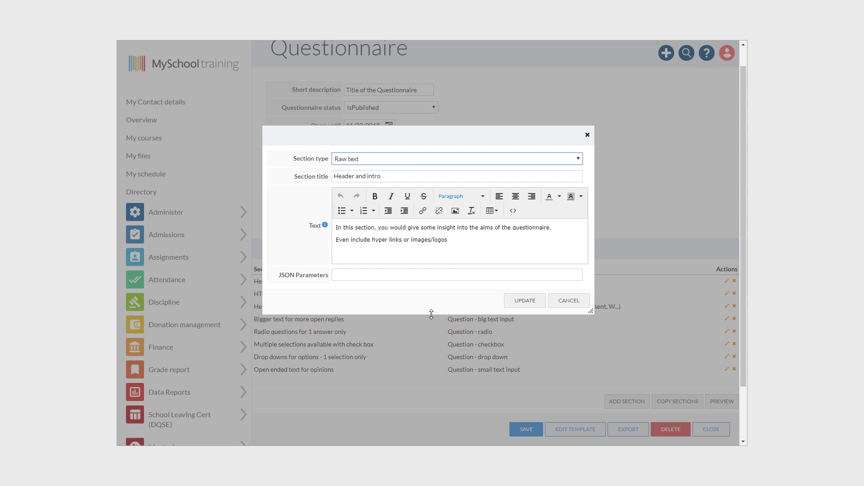
click(534, 304)
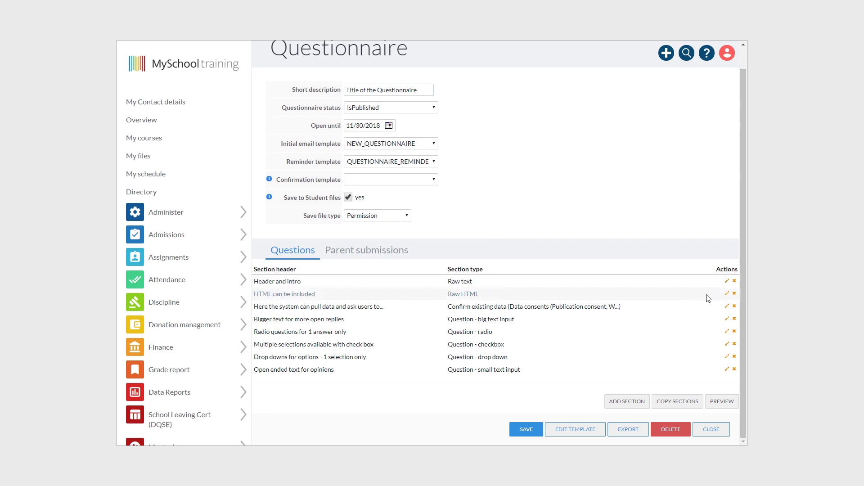
click(727, 295)
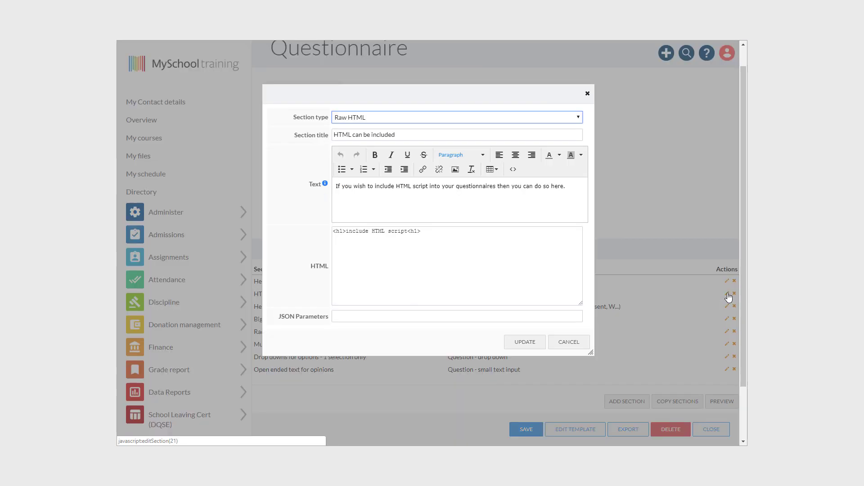
click(565, 340)
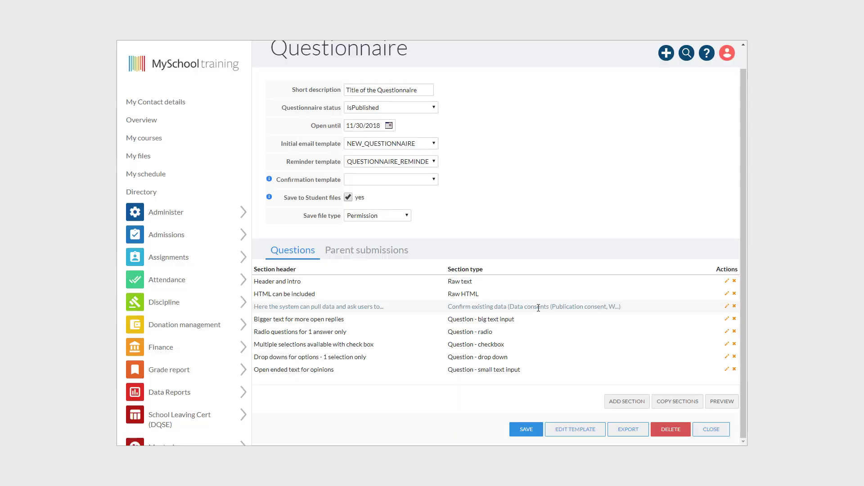
Review the confirm-existing-data section, including the replacement strings for its text and the choices of data to confirm
click(727, 306)
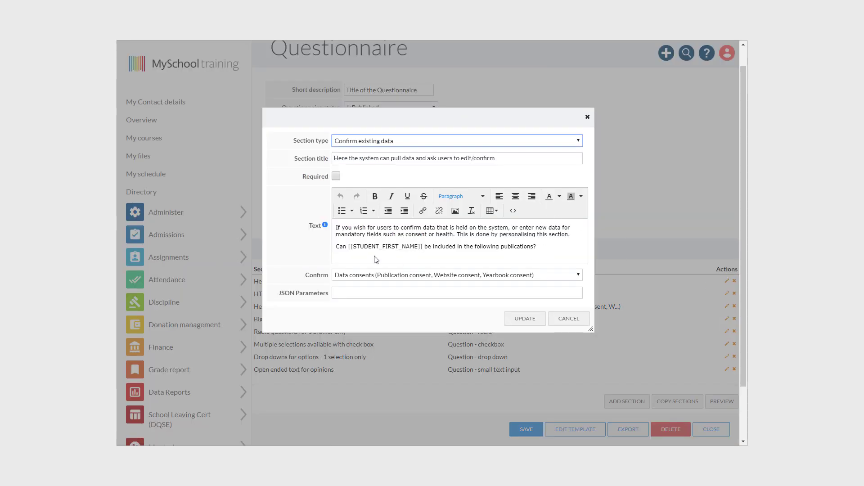
click(325, 224)
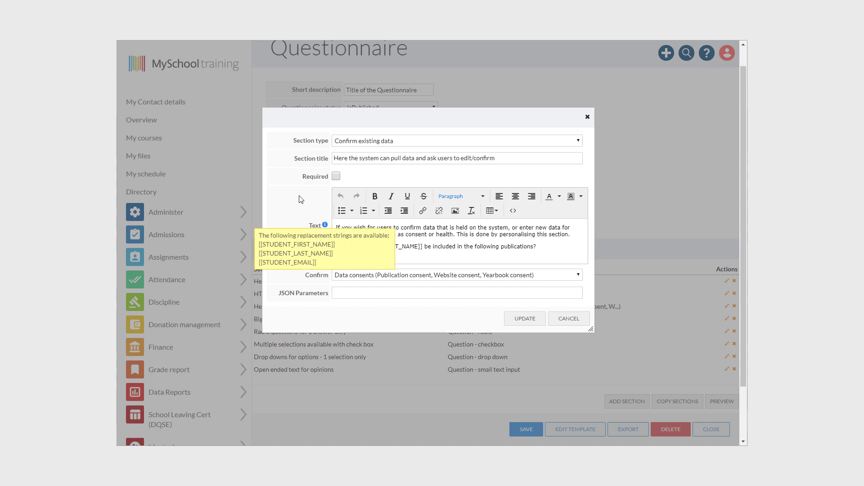
click(579, 276)
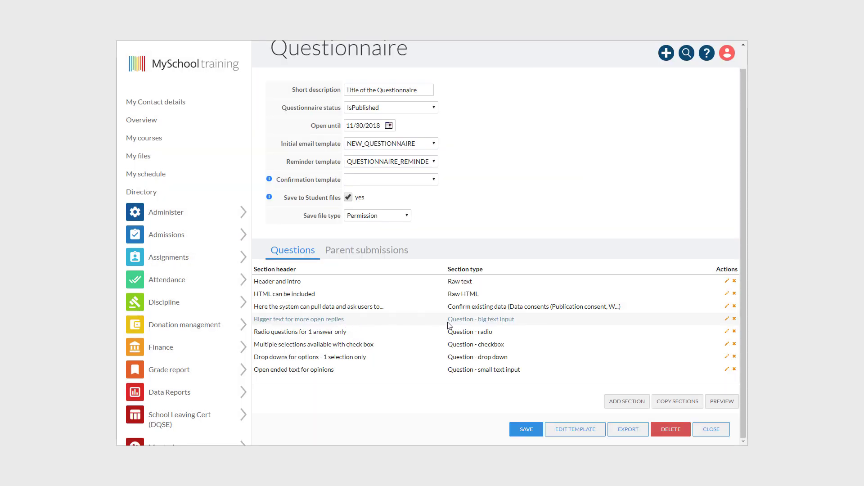
Add the text "This is for a large text entry." to the big text input section and update it
click(727, 320)
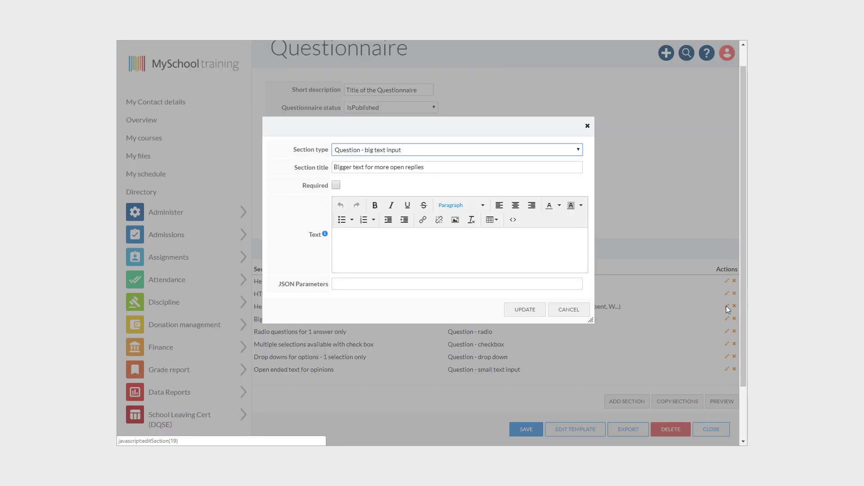
text(This is for a large text entry.)
click(533, 310)
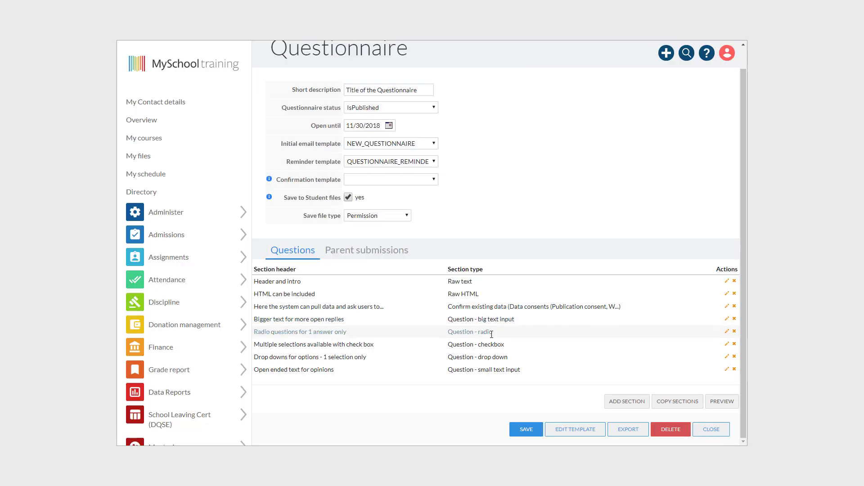
Replace the radio section's text with "Radio fields are for one answer questions", add a further possible answer field and update the section
click(728, 332)
scroll(468, 229, up, 1)
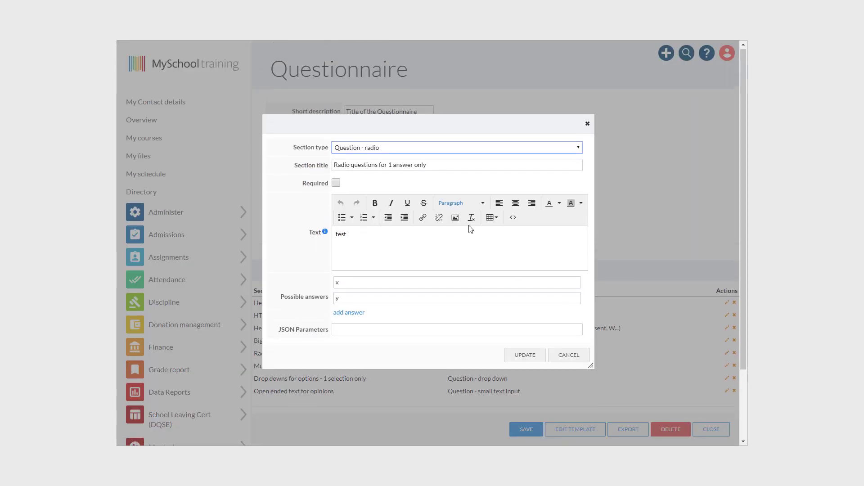
drag(350, 237, 334, 238)
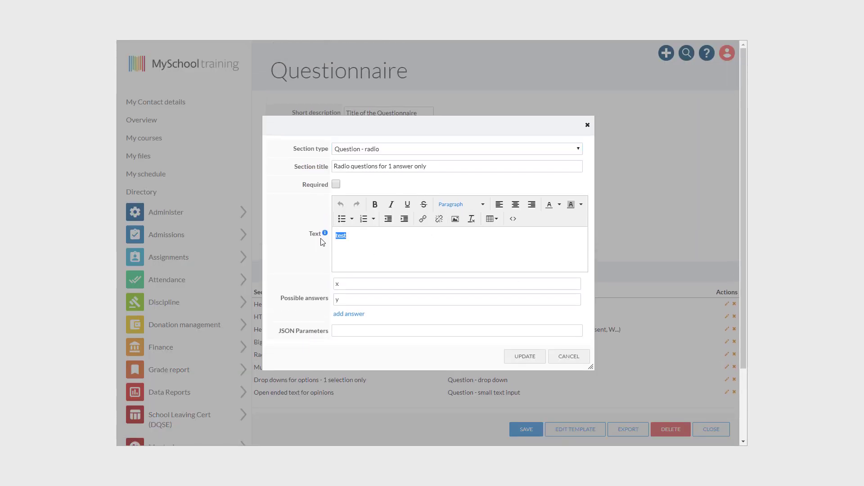
text(Radio fields are for one answer questions)
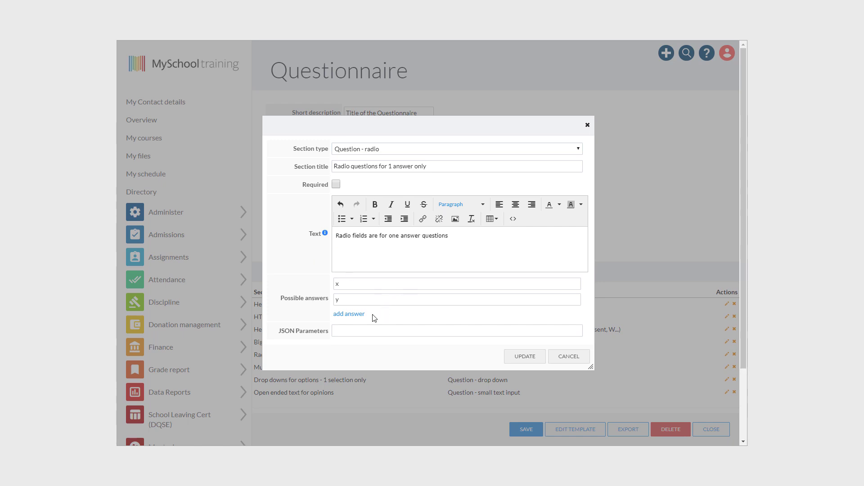
click(355, 314)
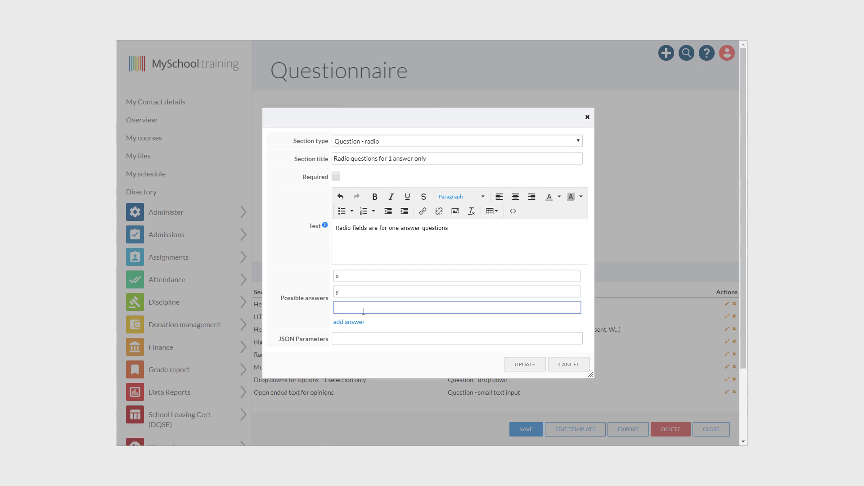
click(525, 363)
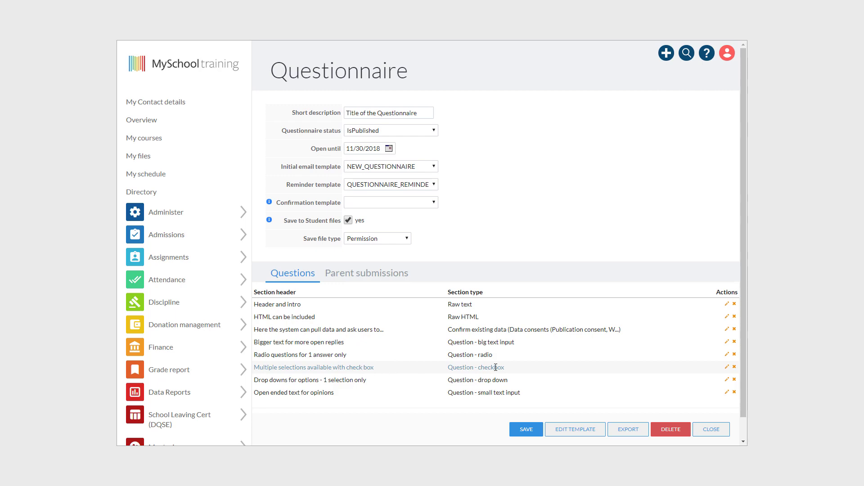
Set the checkbox section's text to "Checkbox fields allow for multiple answers." and update the section
click(727, 367)
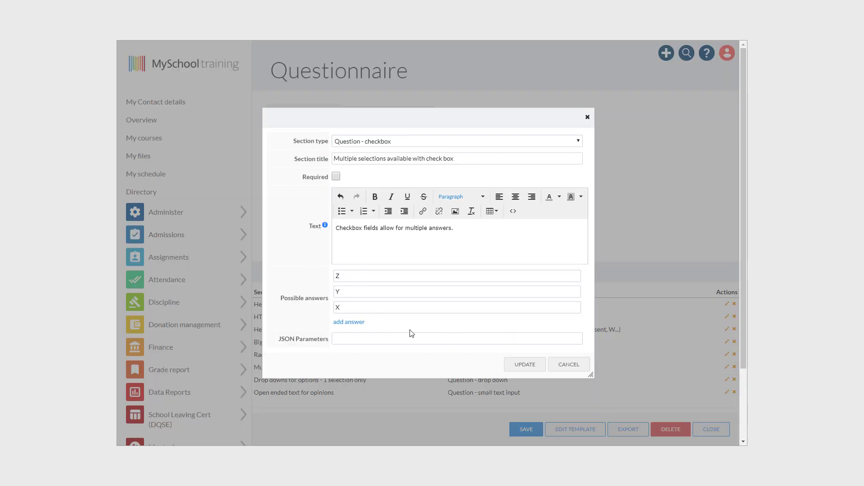
click(525, 364)
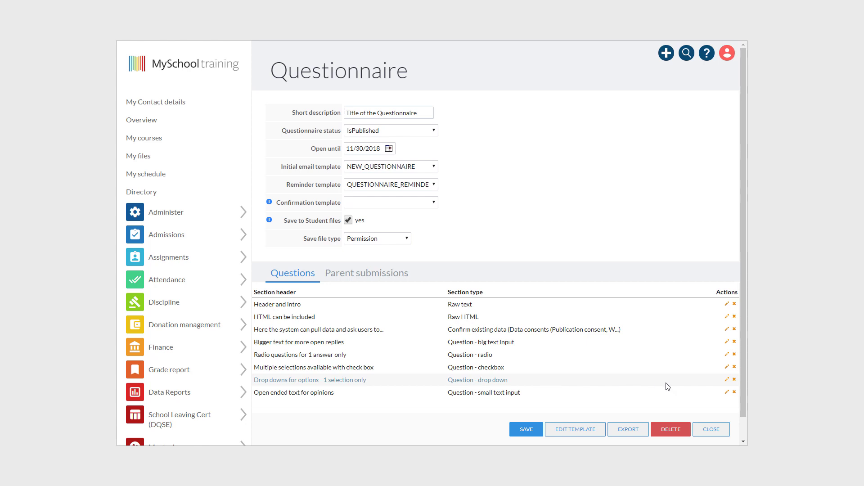
Review the drop down and small text input question sections and update each one without changing its contents
click(726, 381)
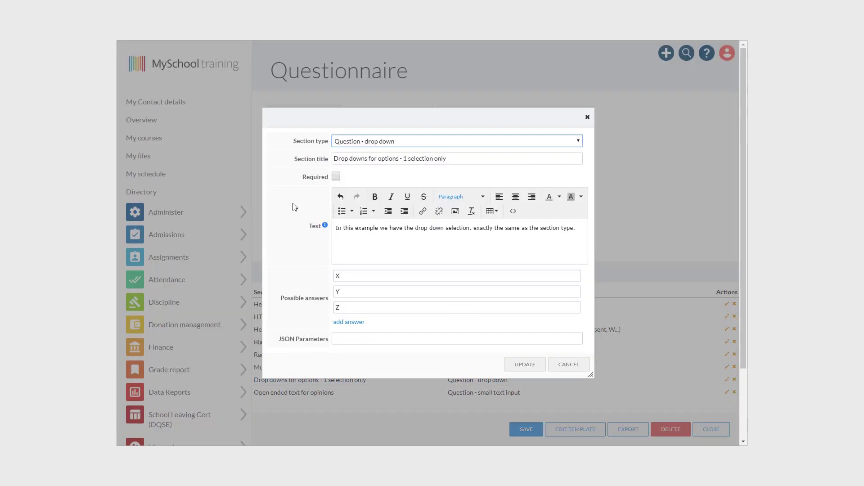
click(536, 367)
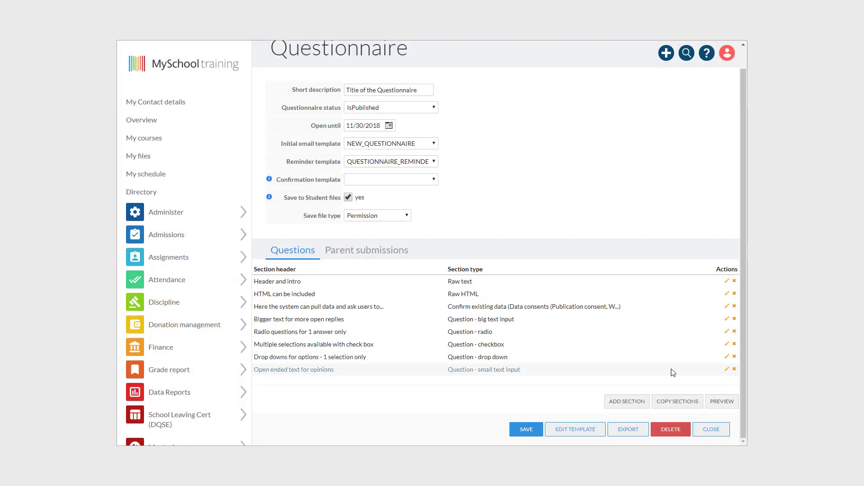
click(726, 370)
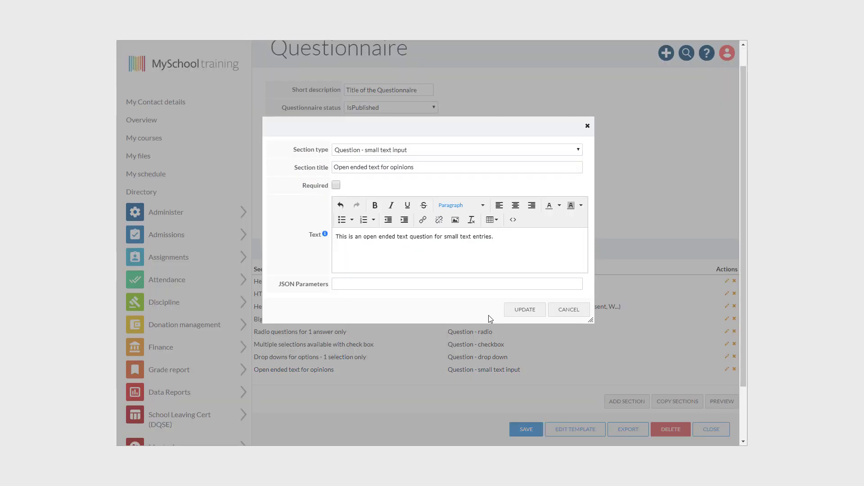
click(534, 314)
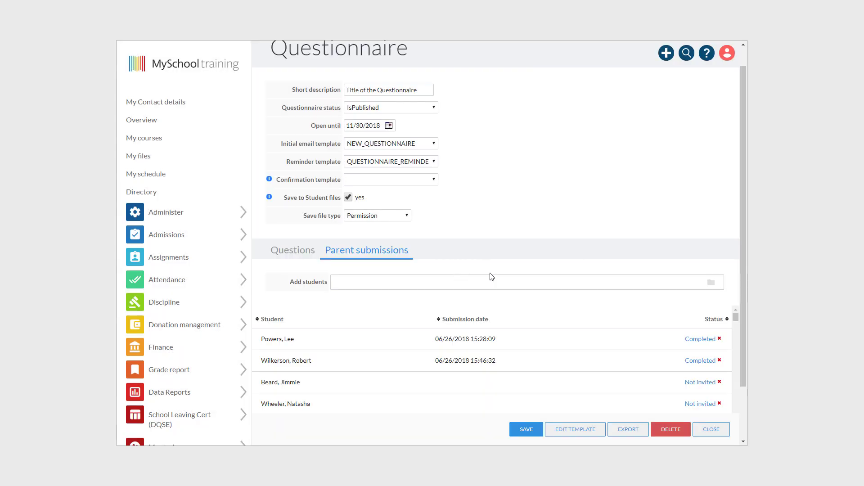
Look through the people picker for adding students to the parent submissions and leave it without selecting anyone
click(626, 285)
click(285, 123)
click(285, 123)
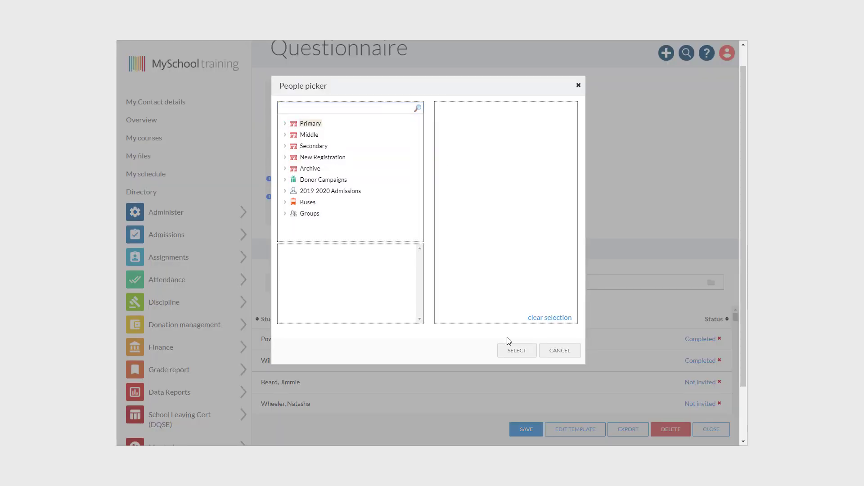
click(559, 351)
Look through the parent submissions list and review the questionnaire of the first student who is not invited, closing it unchanged
scroll(580, 360, down, 10)
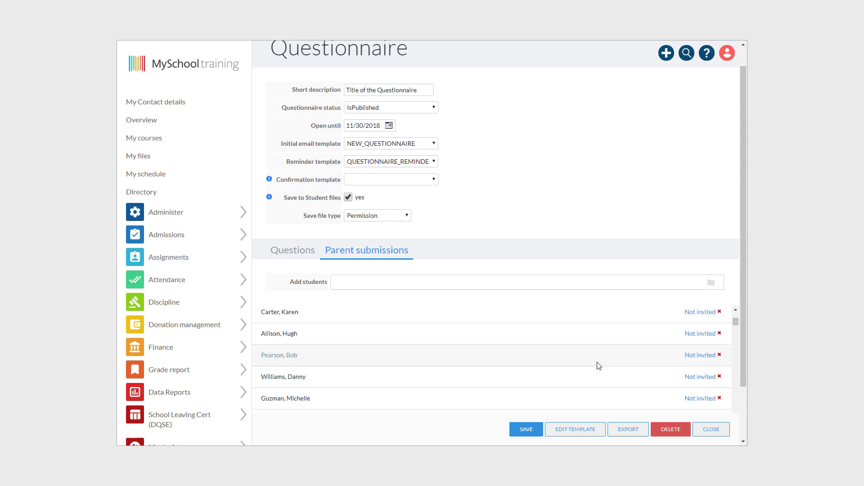
scroll(601, 365, up, 10)
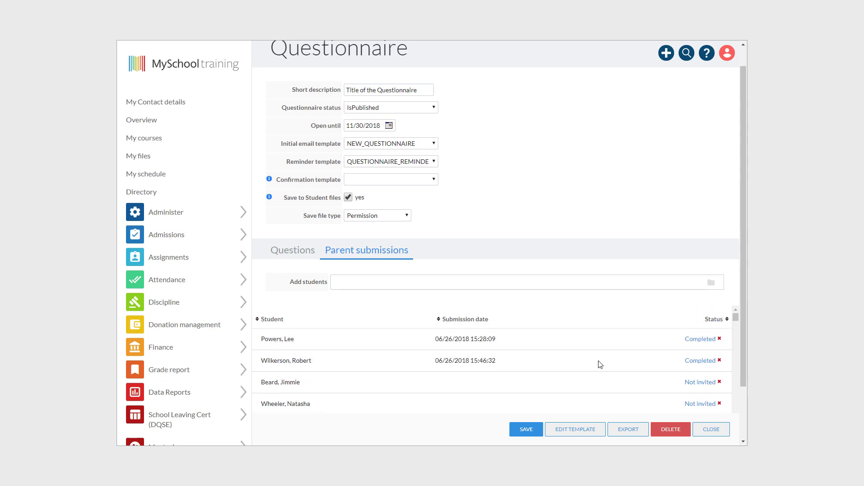
click(700, 382)
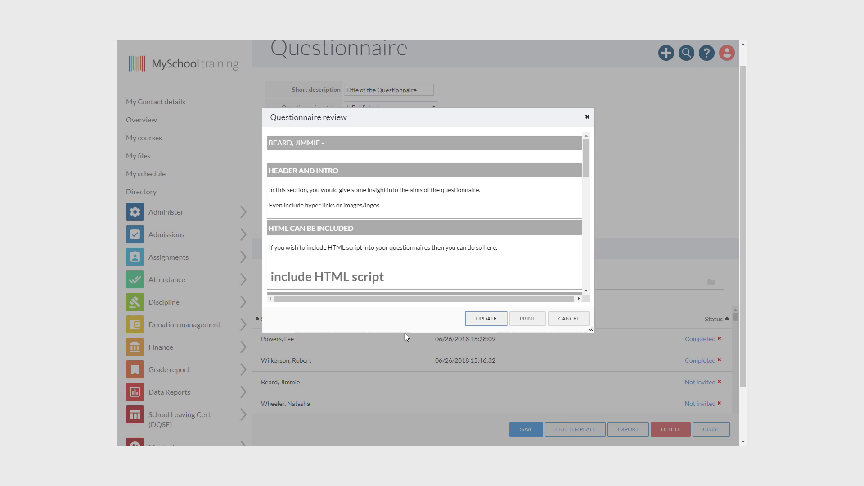
drag(268, 143, 353, 145)
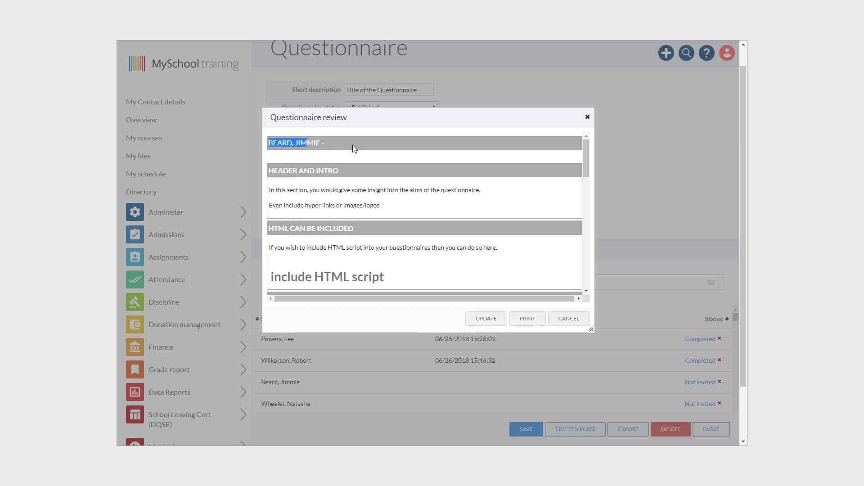
key(Escape)
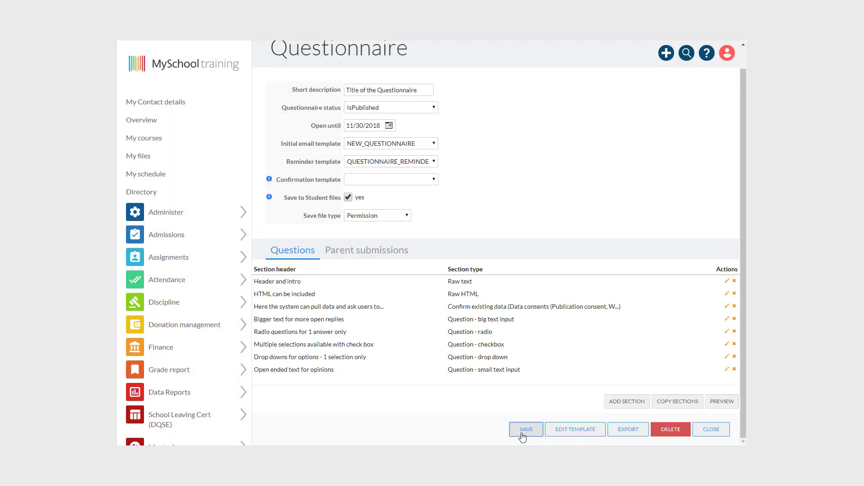
Save the questionnaire with both the initial email and the reminders set to be sent
click(522, 434)
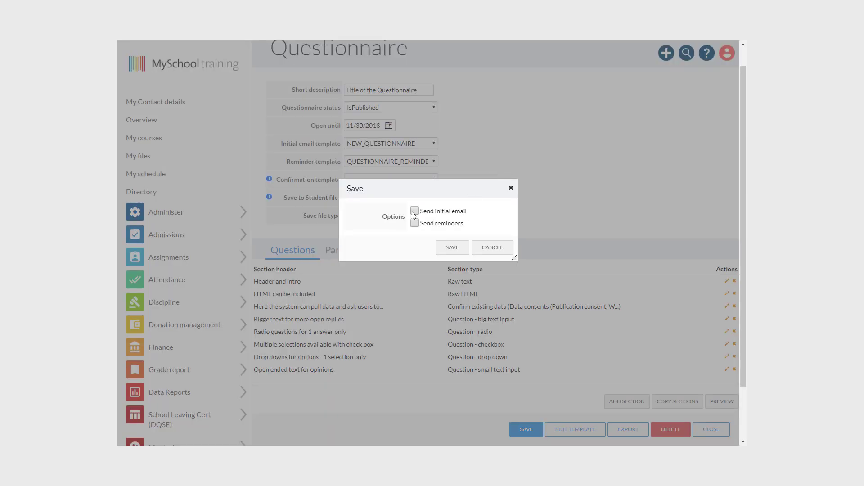
click(414, 212)
click(414, 211)
click(415, 222)
click(415, 211)
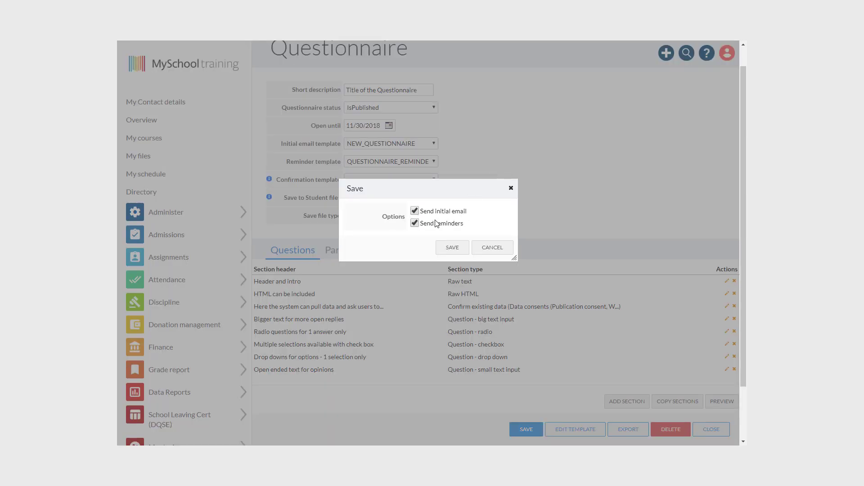
click(453, 251)
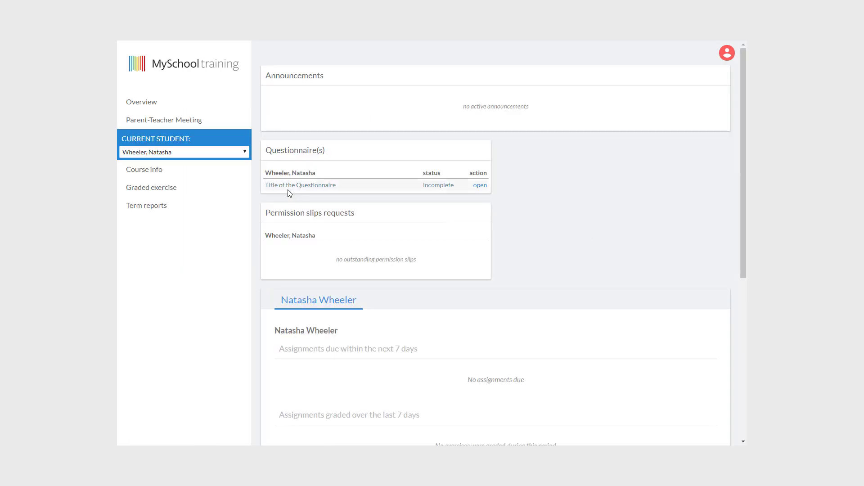
Open the incomplete questionnaire from the parent overview and set publication, website and yearbook consent to Given
drag(266, 153, 315, 146)
click(480, 186)
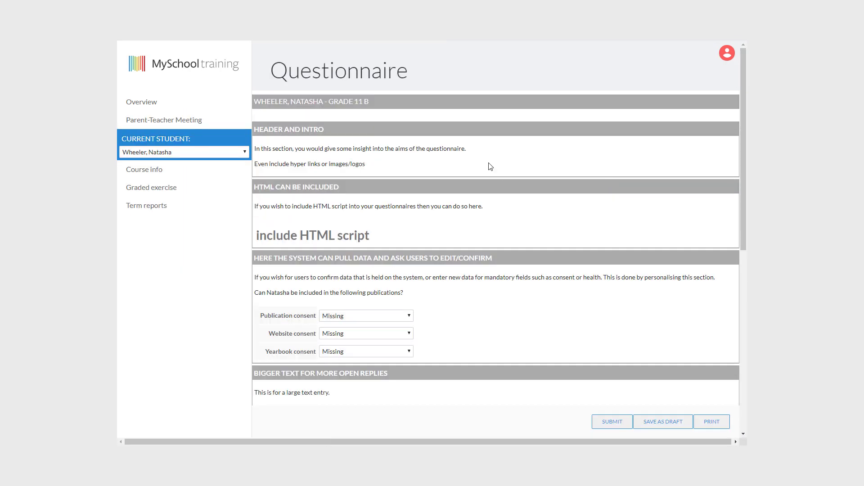
scroll(418, 157, down, 1)
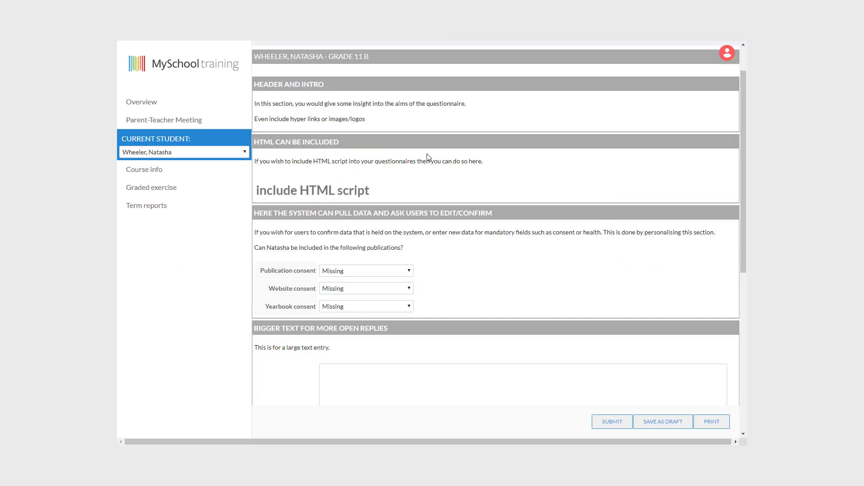
scroll(429, 160, down, 2)
scroll(360, 236, up, 3)
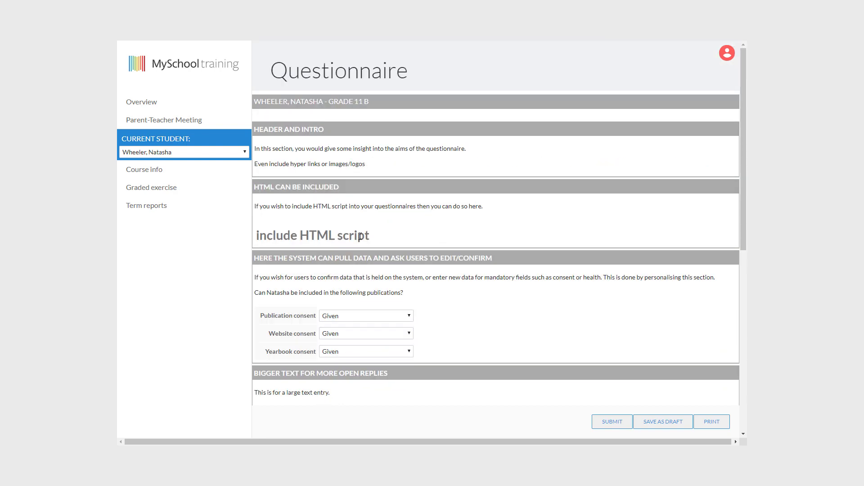
Answer the large text entry question with "I can fill this in."
scroll(395, 160, down, 3)
click(459, 285)
text(I can fill th)
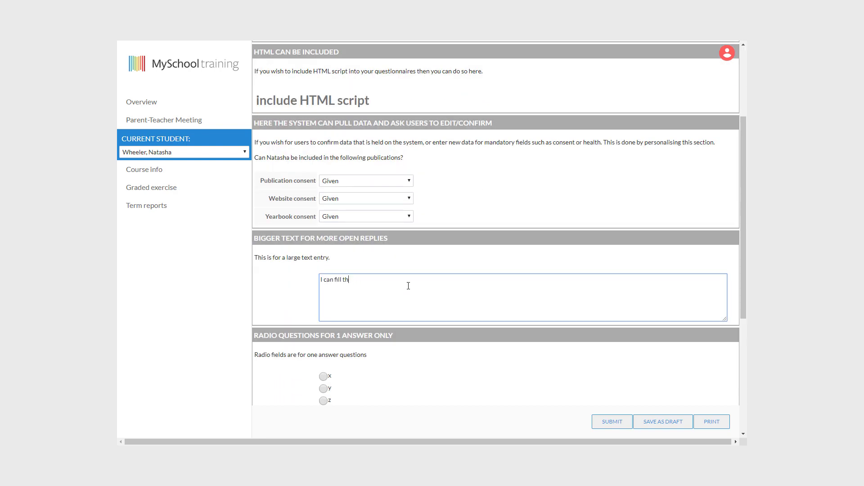
text(is in.)
Choose x for the radio question and select Z, Y and X for the checkbox question
scroll(410, 297, down, 2)
click(323, 283)
click(263, 283)
click(263, 296)
click(262, 308)
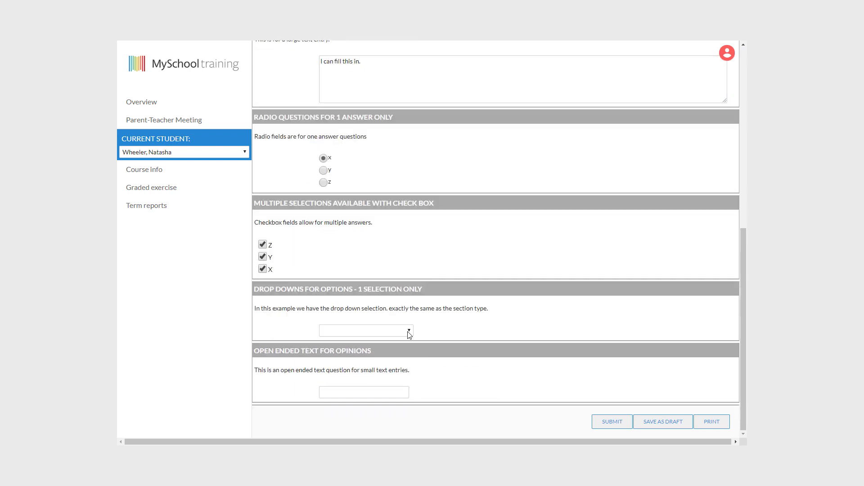
Choose X in the drop down question, answer the small text question with "This is the smaller version" and submit the questionnaire
click(395, 393)
text(This is the smaller version)
click(613, 422)
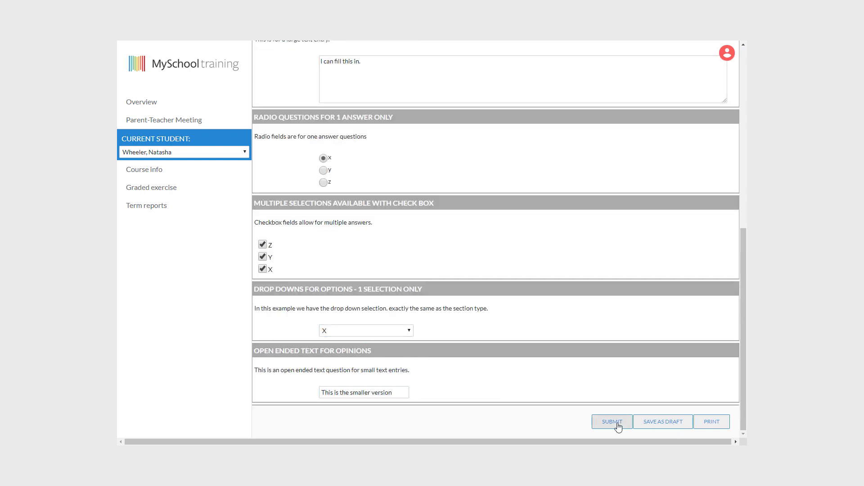
Review the notice above the submitted questionnaire and open the parent's account options
drag(258, 100, 639, 102)
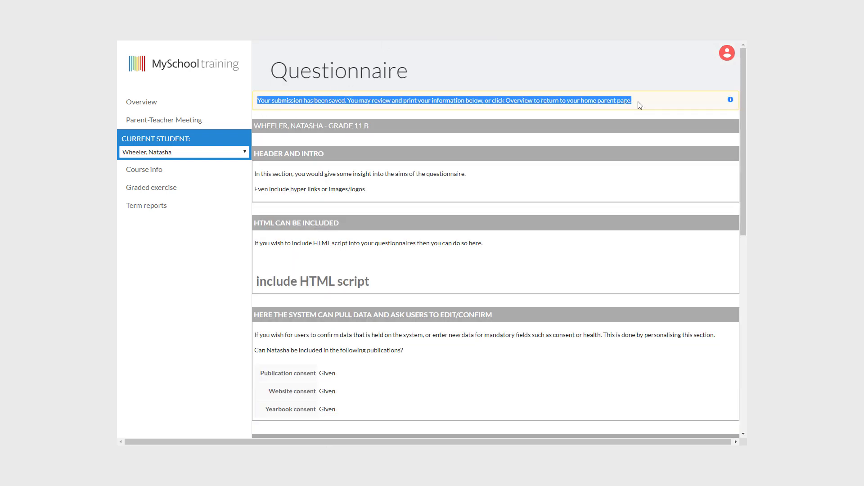
click(666, 74)
click(728, 53)
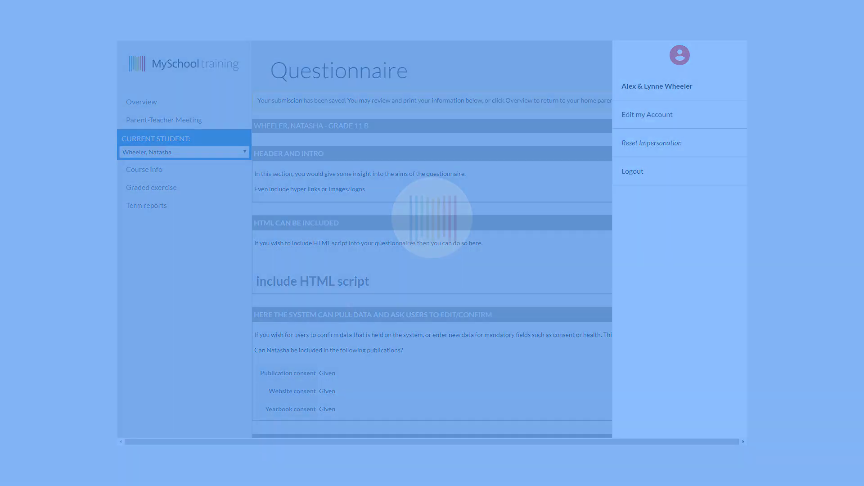